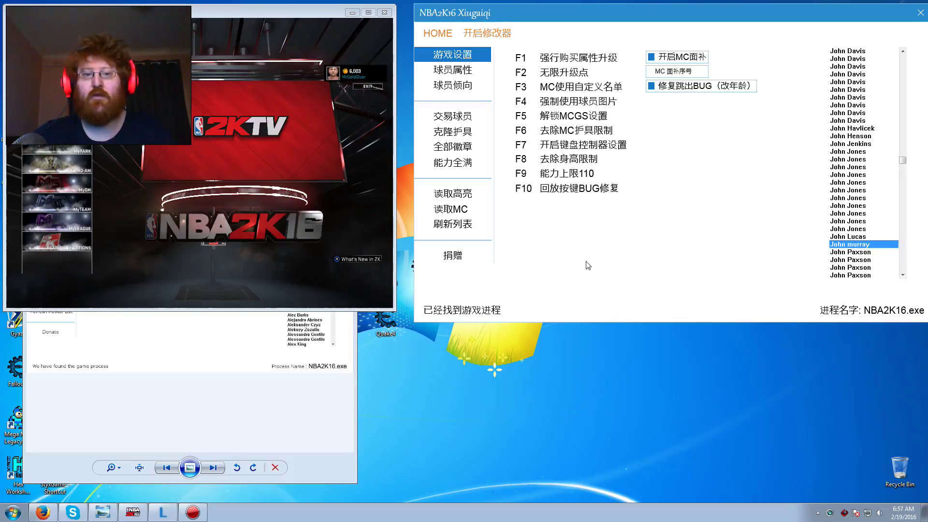
# Consult the translated reference image of the editor, then load the Bulls shooting guard MyCAREER save in NBA 2K16.
pyautogui.click(229, 425)
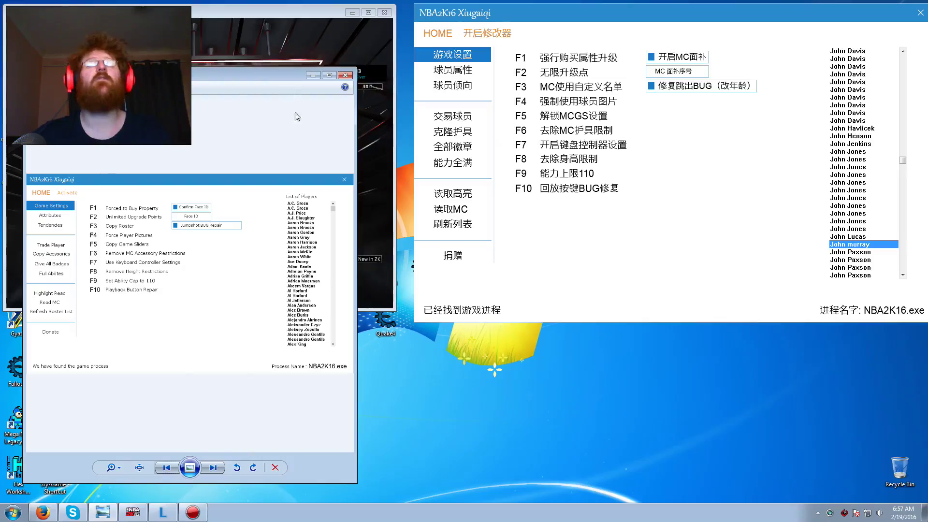
pyautogui.click(314, 76)
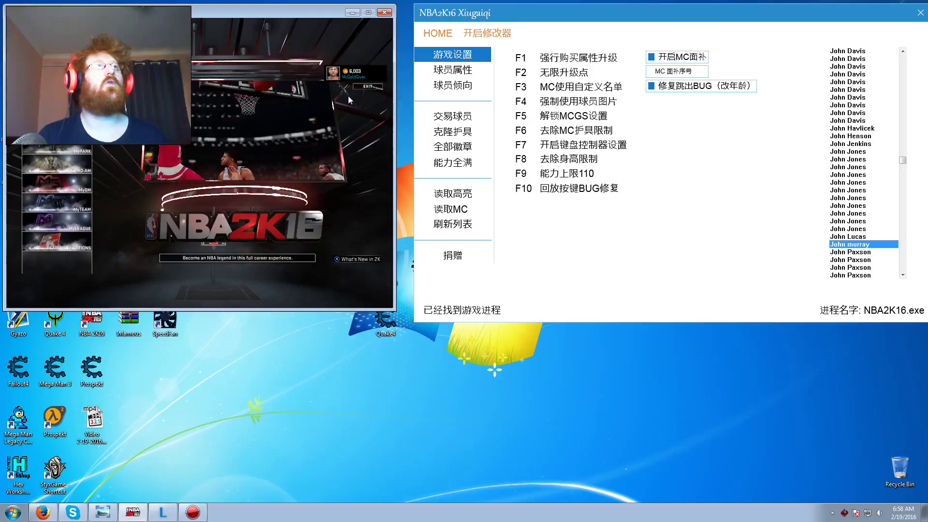
pyautogui.press('Return')
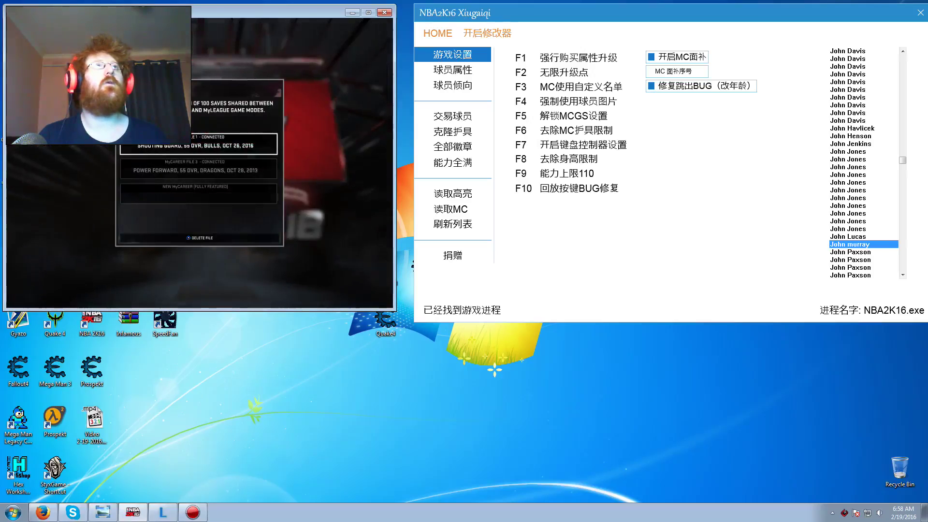
pyautogui.press('Return')
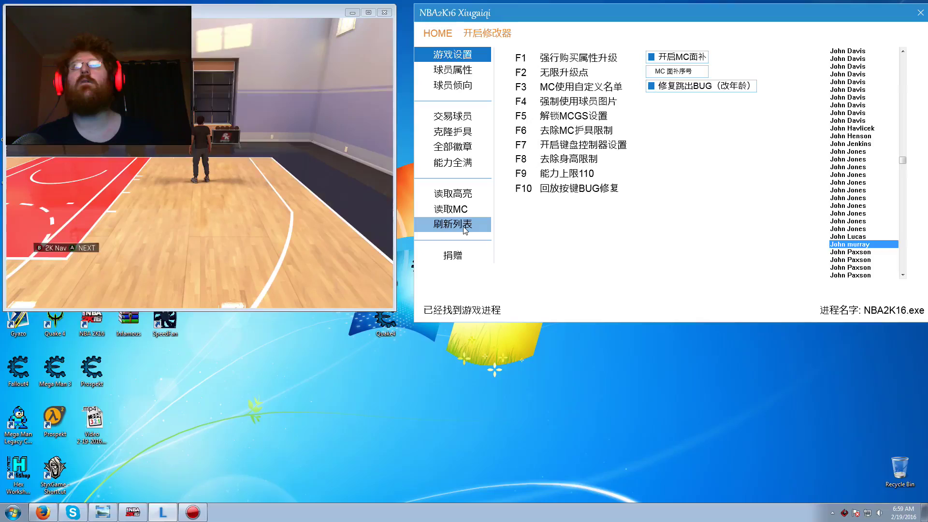
# Refresh the editor's roster list (刷新列表) using the translated reference, and select the created MyCareer player.
pyautogui.click(103, 512)
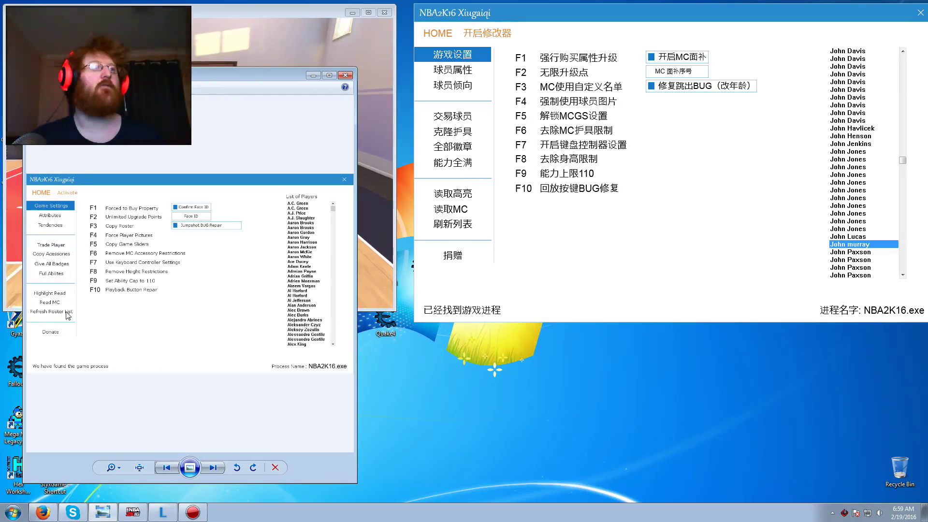
pyautogui.click(312, 75)
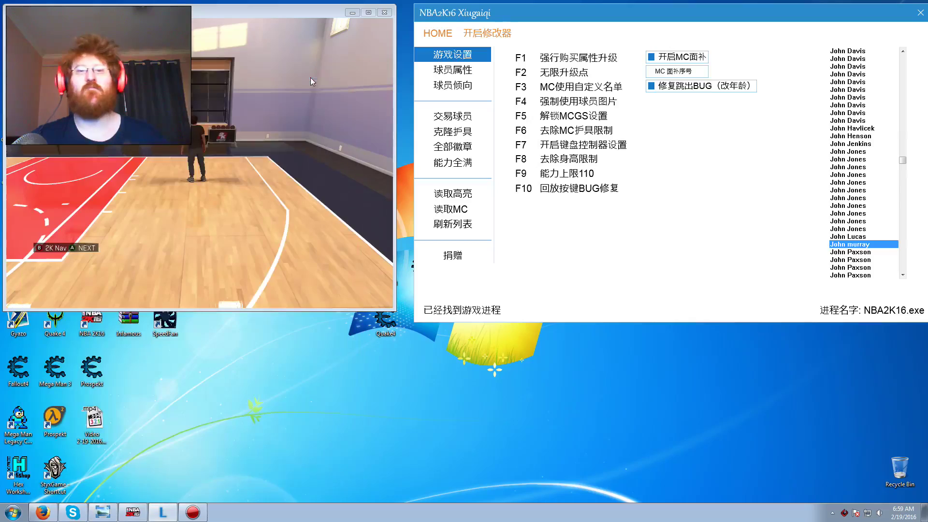
pyautogui.click(469, 223)
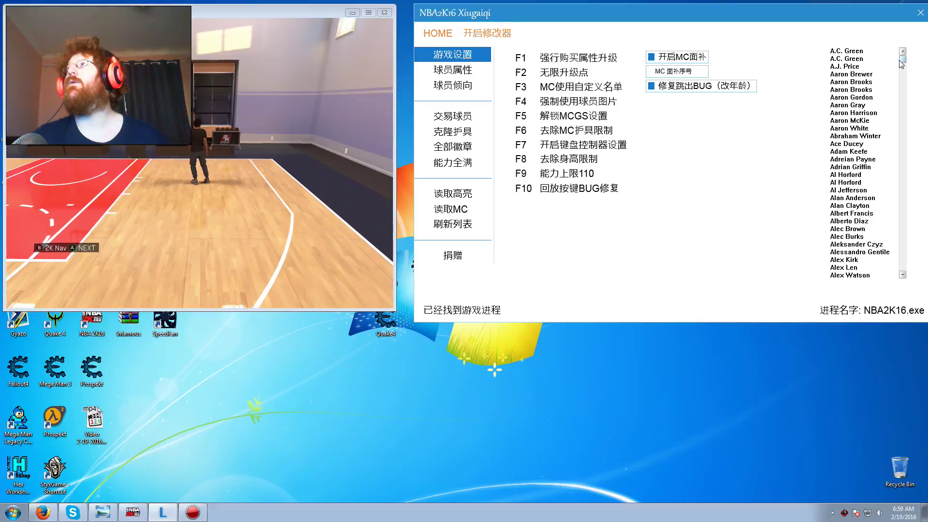
pyautogui.moveTo(902, 64); pyautogui.dragTo(912, 166)
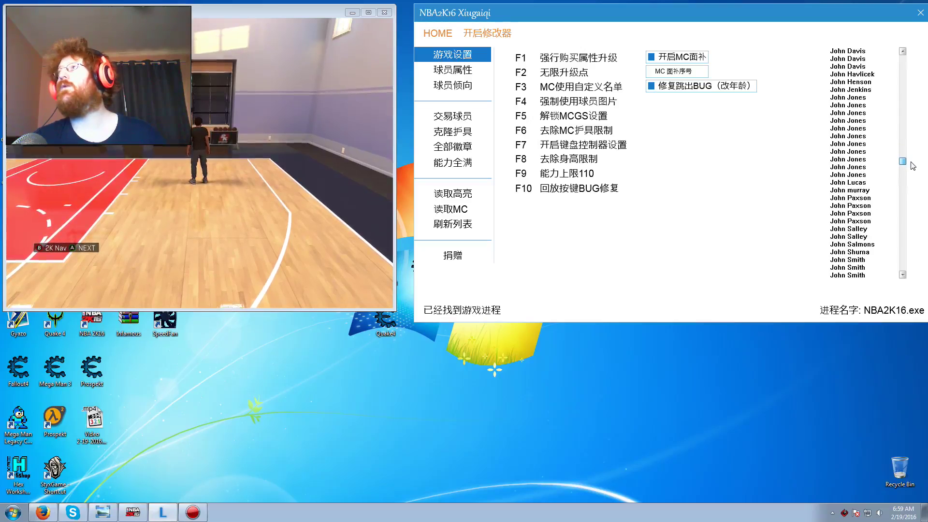
pyautogui.click(860, 191)
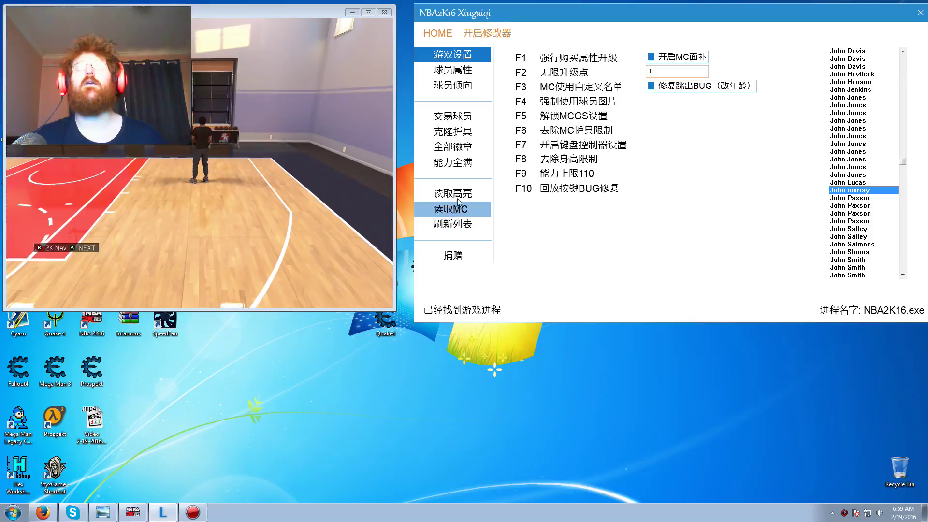
# Show the MyCareer player's attributes (球员属性) and check the Face ID field (面补序号) against the translated reference image.
pyautogui.click(463, 72)
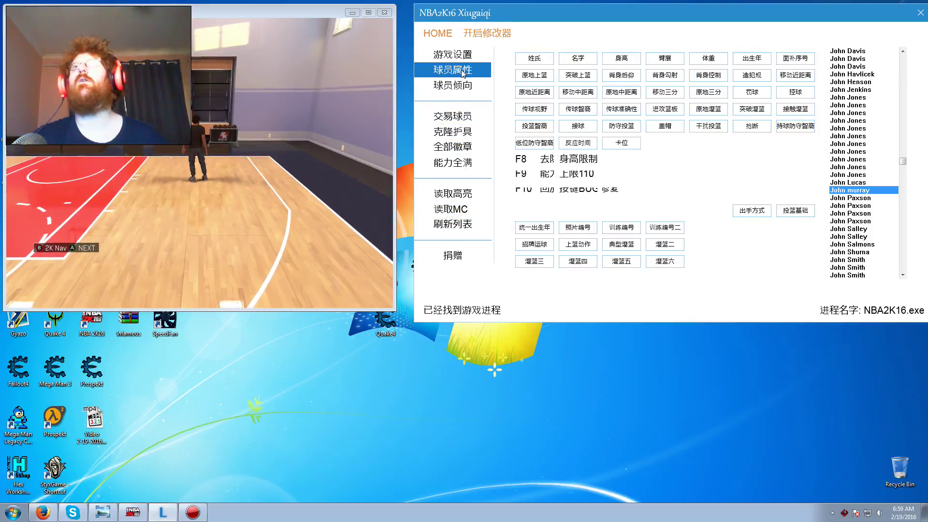
pyautogui.click(796, 59)
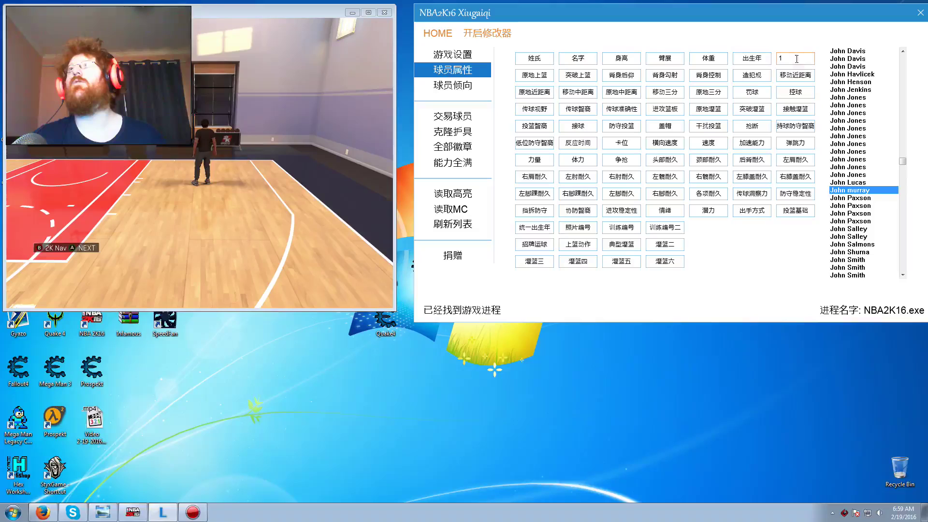
pyautogui.click(103, 513)
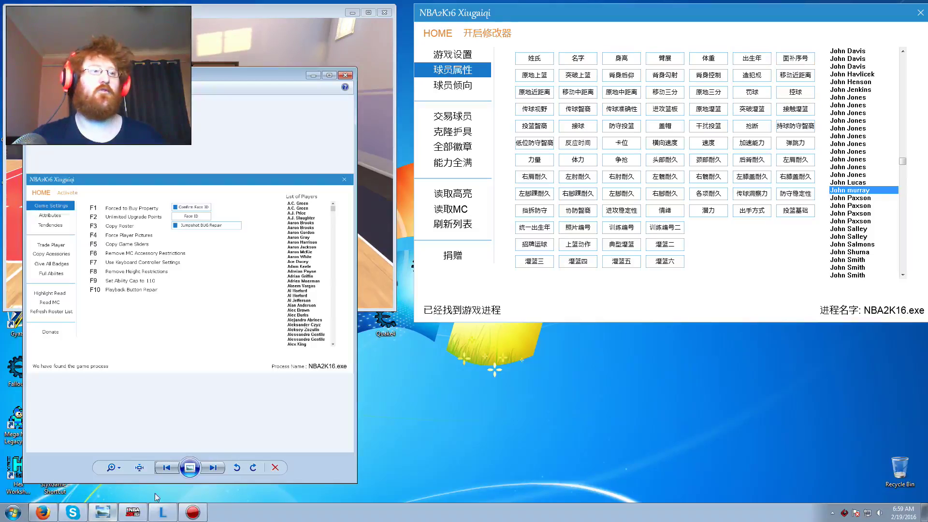
pyautogui.click(214, 467)
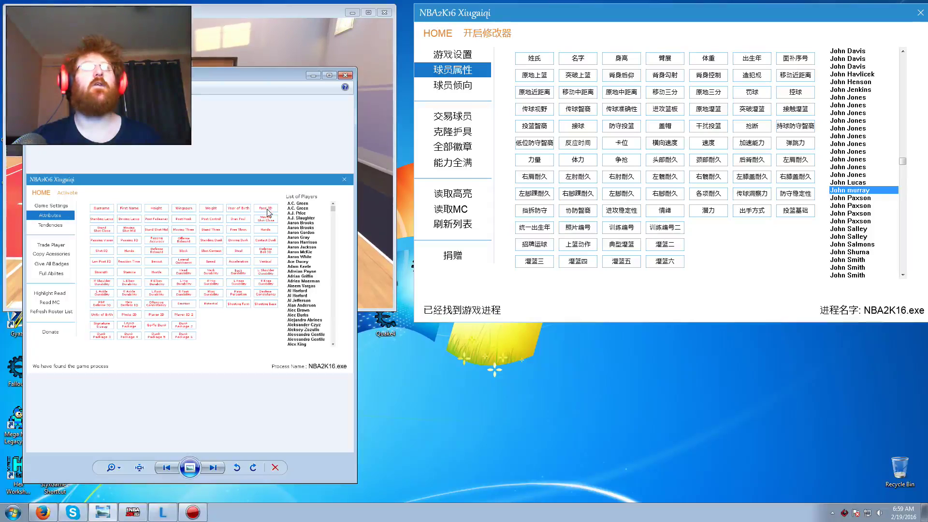
pyautogui.click(312, 77)
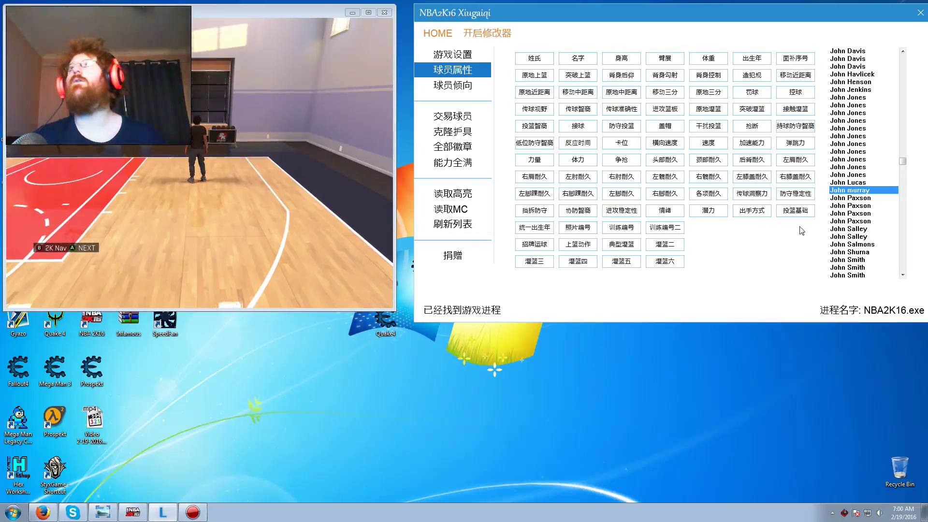
# Look up the Face ID of the first Michael Jordan entry in the roster list.
pyautogui.moveTo(903, 164); pyautogui.dragTo(911, 207)
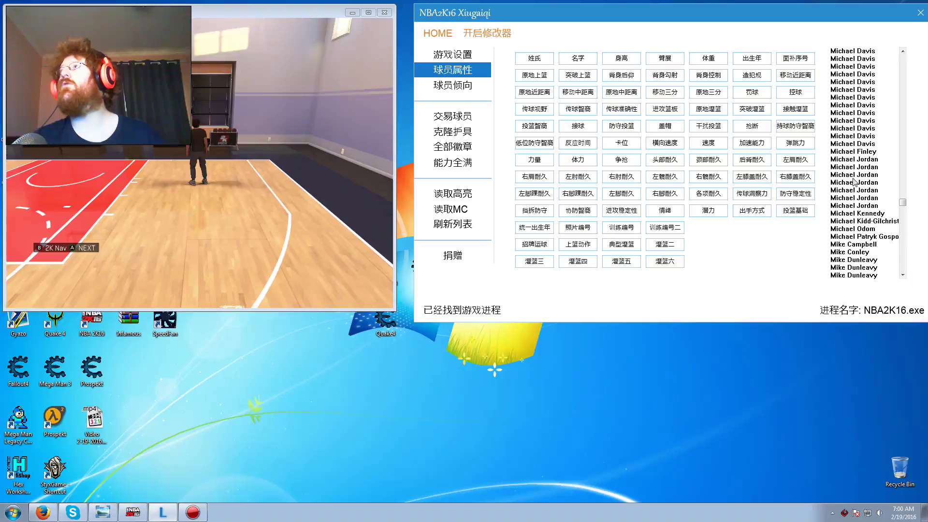
pyautogui.click(874, 159)
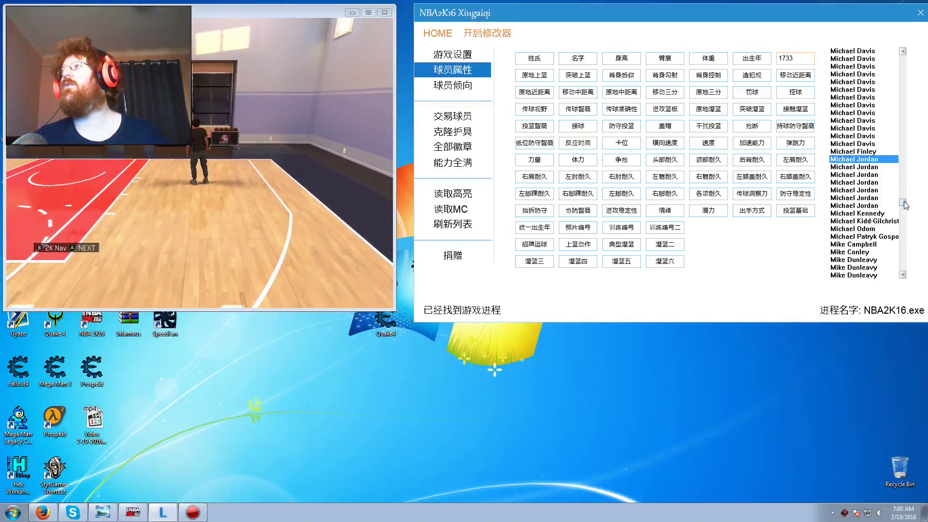
pyautogui.scroll(15, 906, 203)
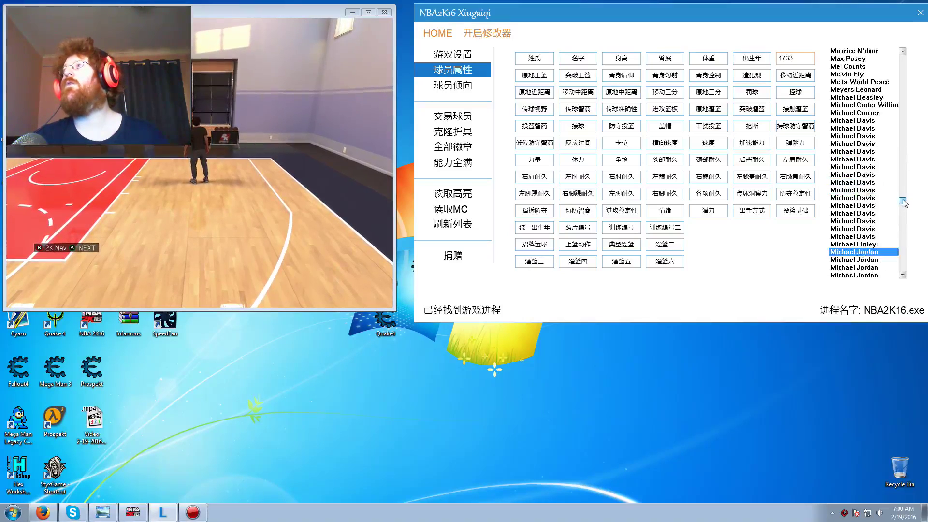
# Create a text document on the desktop and name it 1733 as a note of the Face ID.
pyautogui.rightClick(567, 367)
pyautogui.moveTo(635, 459)
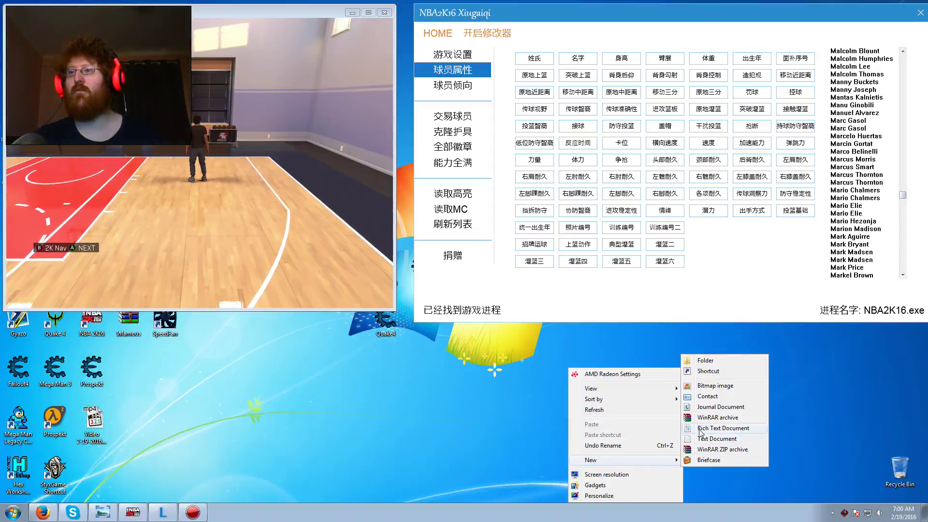
pyautogui.click(716, 438)
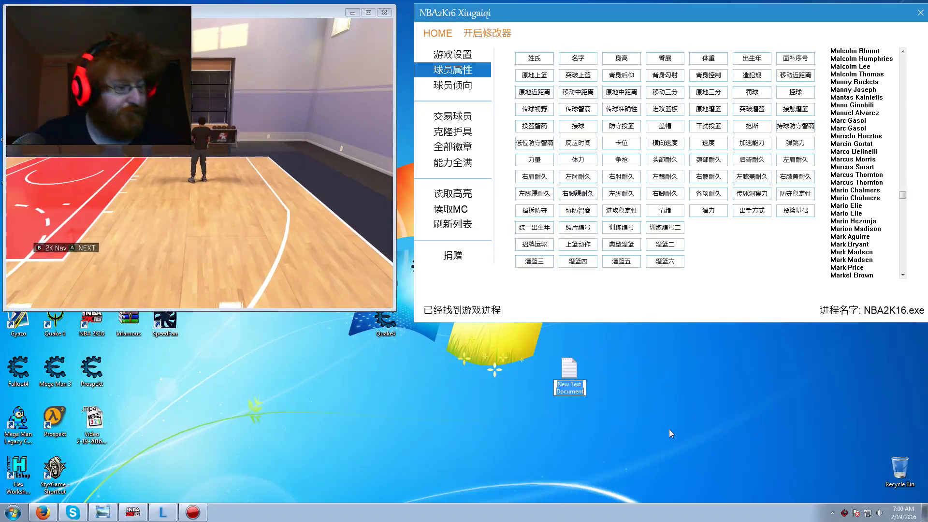
pyautogui.write('1733')
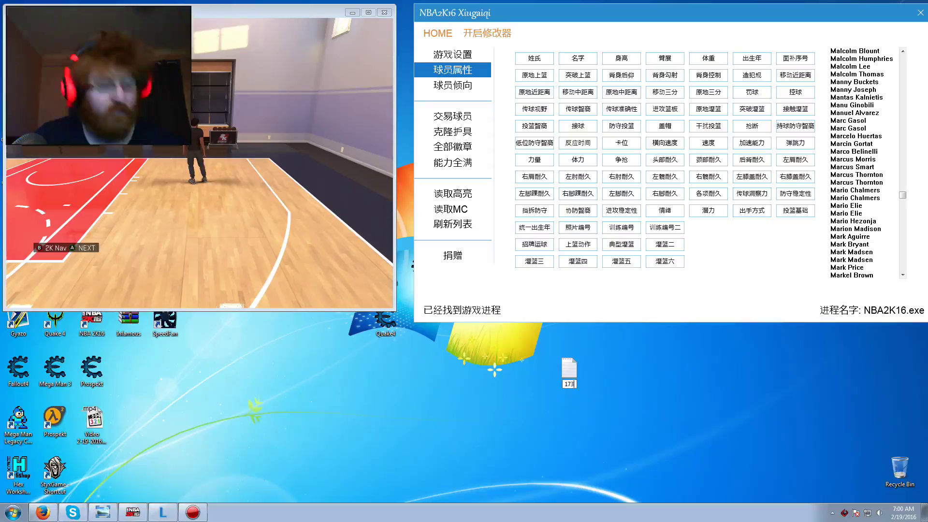
pyautogui.click(615, 395)
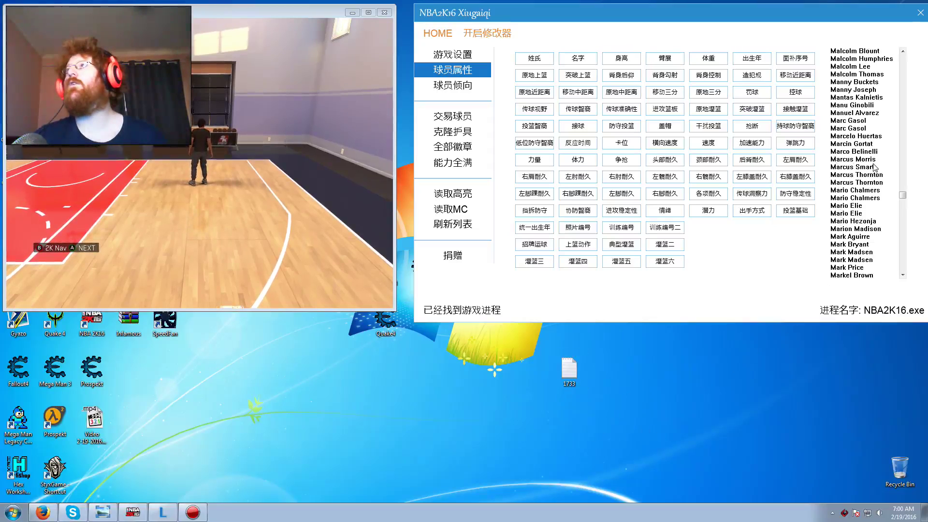
# Find the first Michael Jordan entry in the roster again and recheck its Face ID (面补序号).
pyautogui.click(865, 183)
pyautogui.scroll(-6, 865, 213)
pyautogui.scroll(-6, 864, 212)
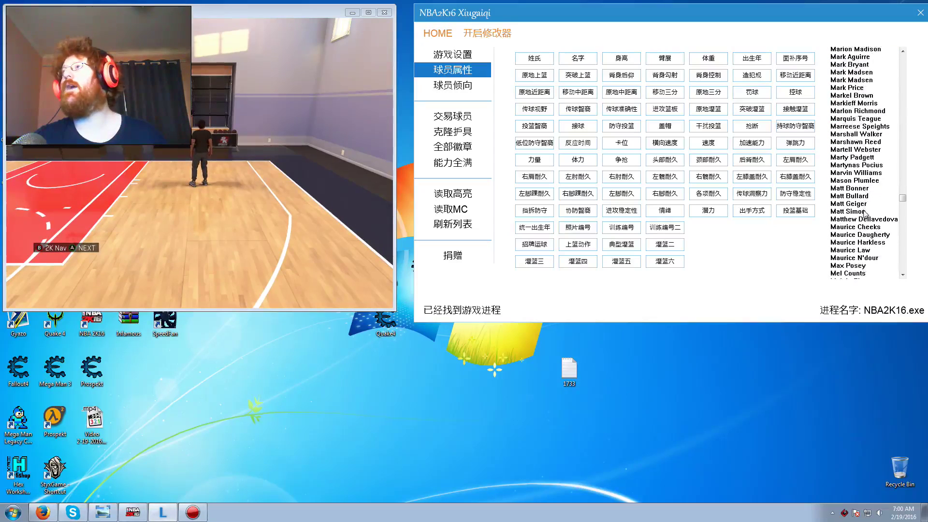
pyautogui.scroll(-2, 875, 221)
pyautogui.scroll(-6, 875, 221)
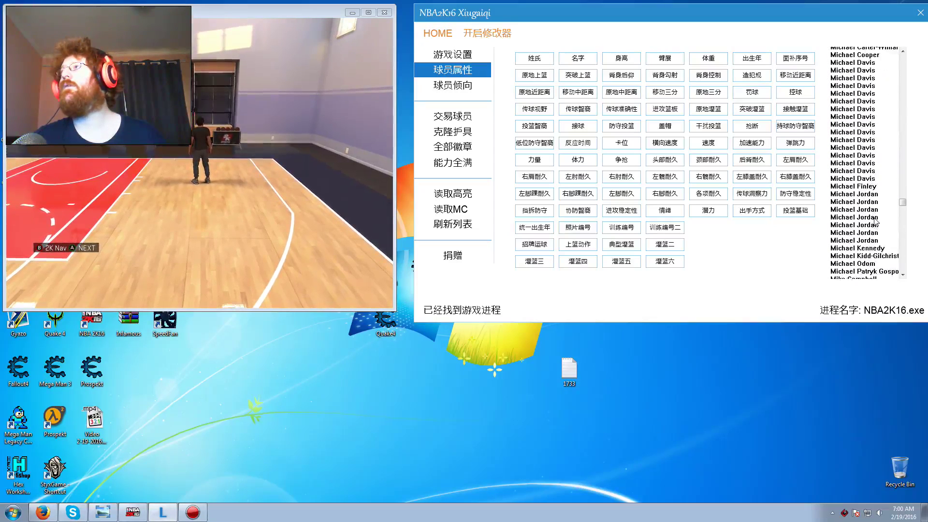
pyautogui.click(871, 152)
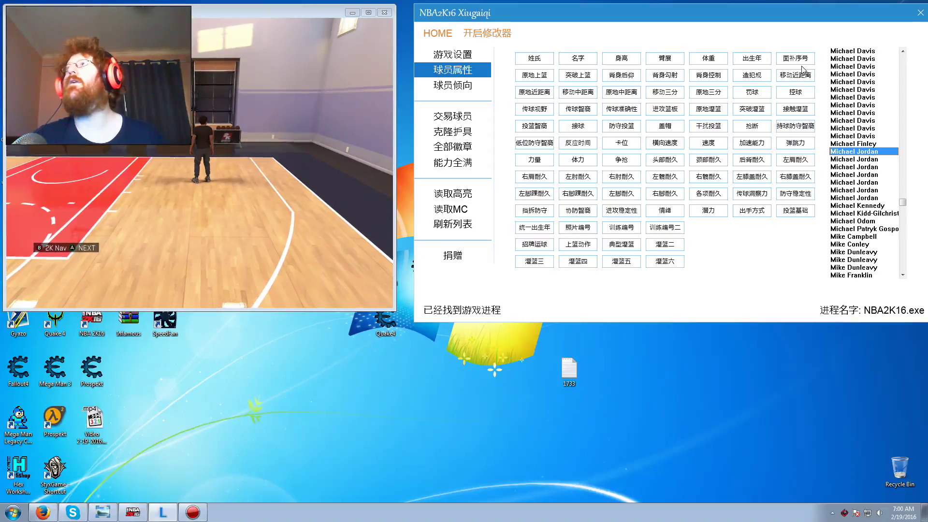
pyautogui.click(805, 60)
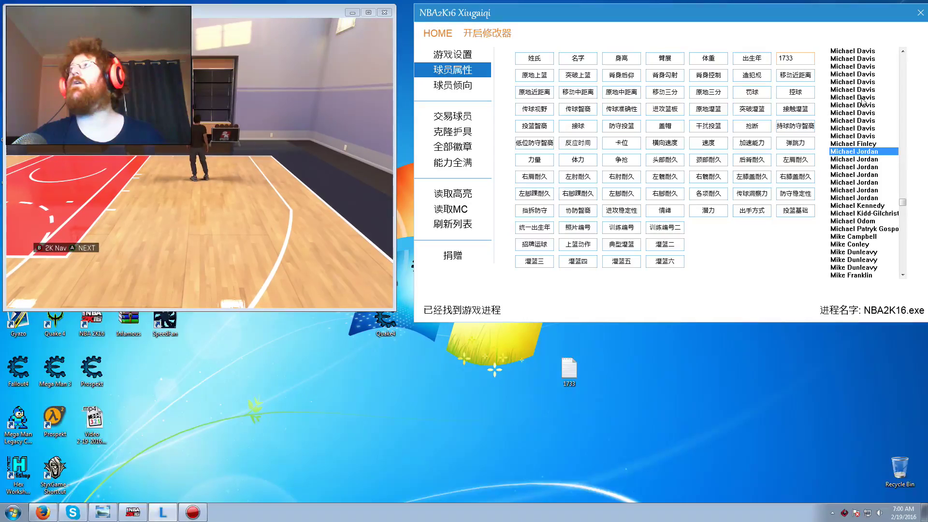
# Select the created MyCareer player in the roster and set the Face ID (面补序号) to 1733.
pyautogui.moveTo(902, 202); pyautogui.dragTo(908, 169)
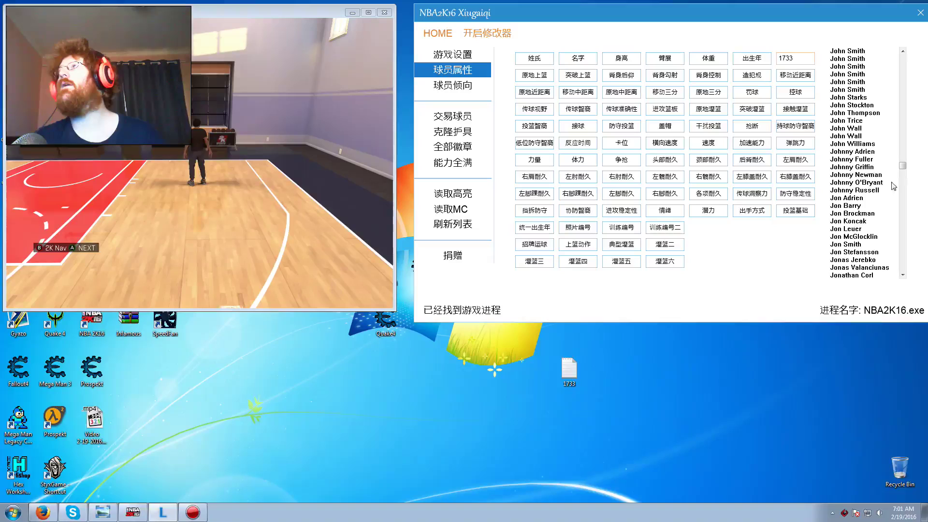
pyautogui.click(875, 162)
pyautogui.scroll(10, 876, 169)
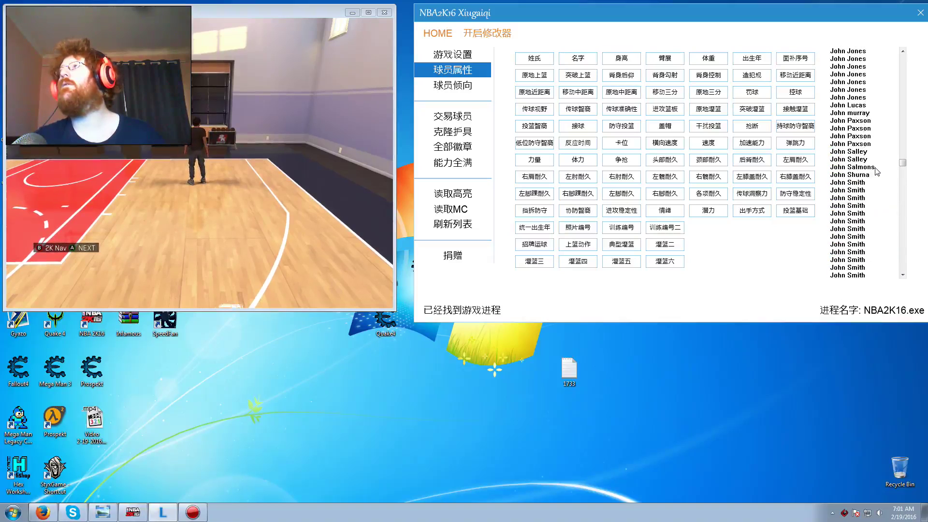
pyautogui.scroll(1, 876, 171)
pyautogui.click(855, 159)
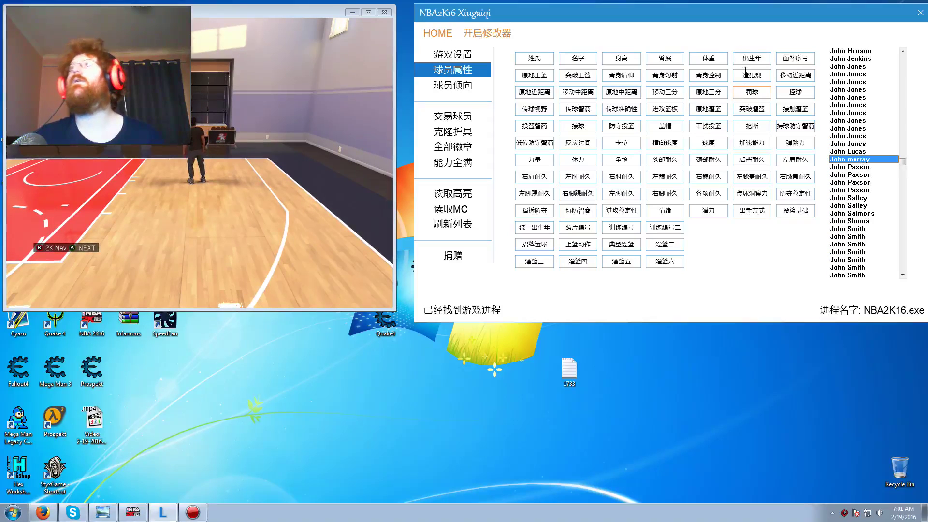
pyautogui.click(784, 58)
pyautogui.write('1')
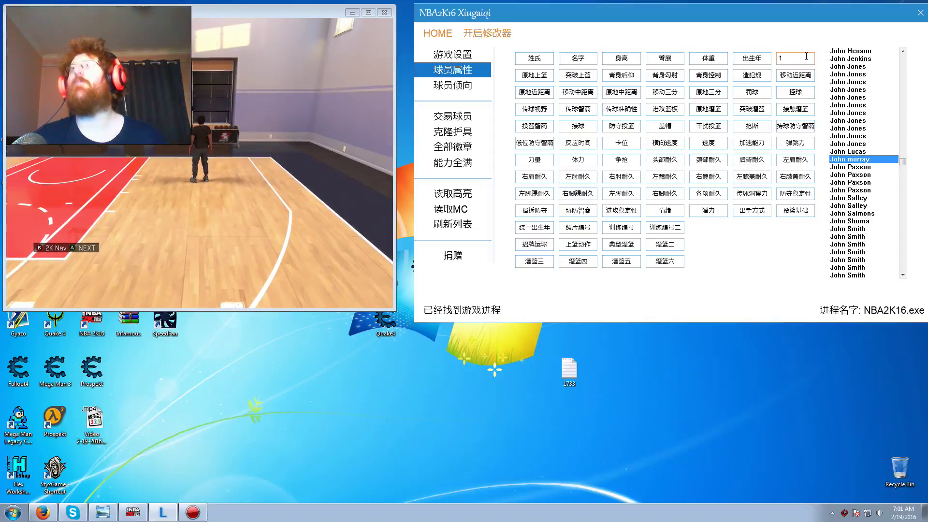
pyautogui.press('BackSpace')
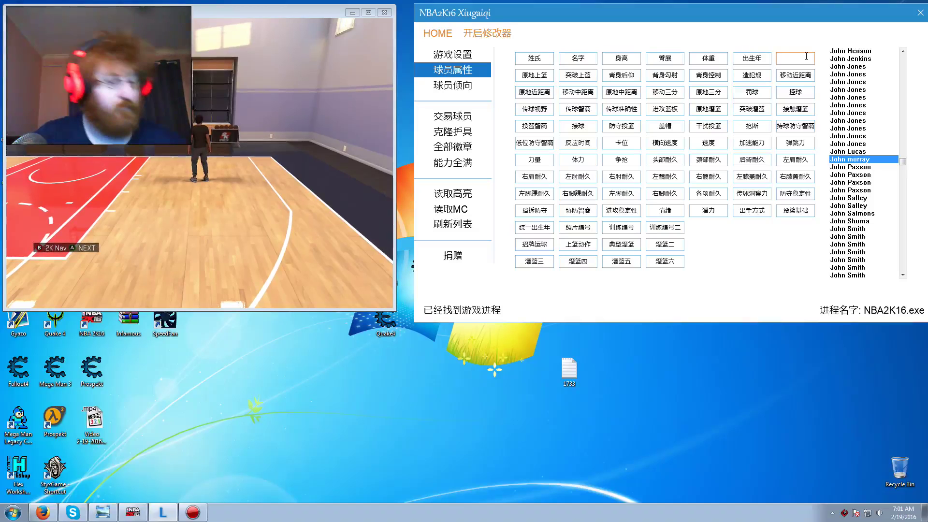
pyautogui.write('17')
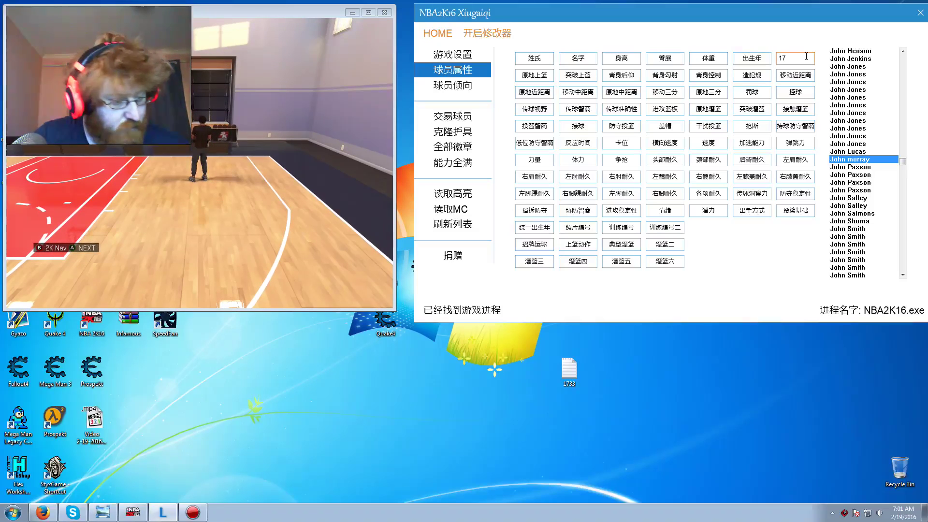
pyautogui.write('33')
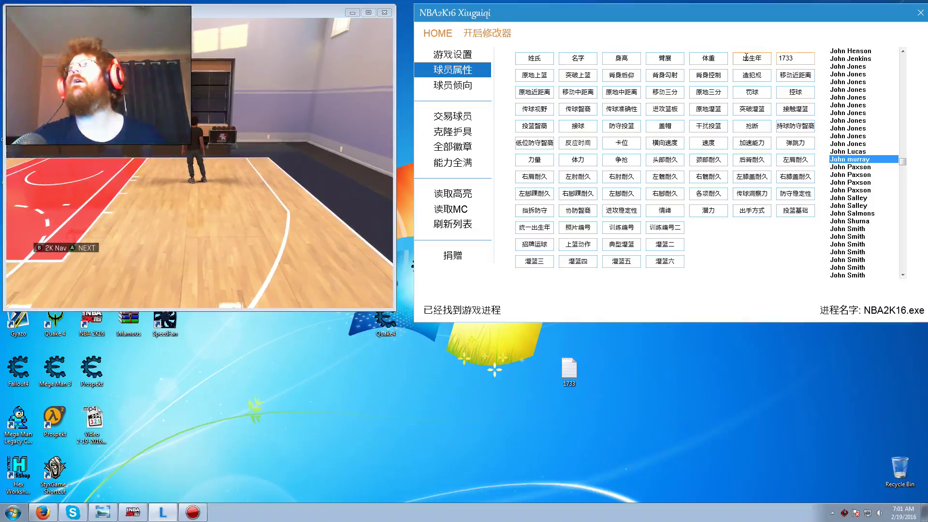
# In the game settings (游戏设置), set the MC face ID to 1733 and enable the MC face option (开启MC面补).
pyautogui.click(463, 56)
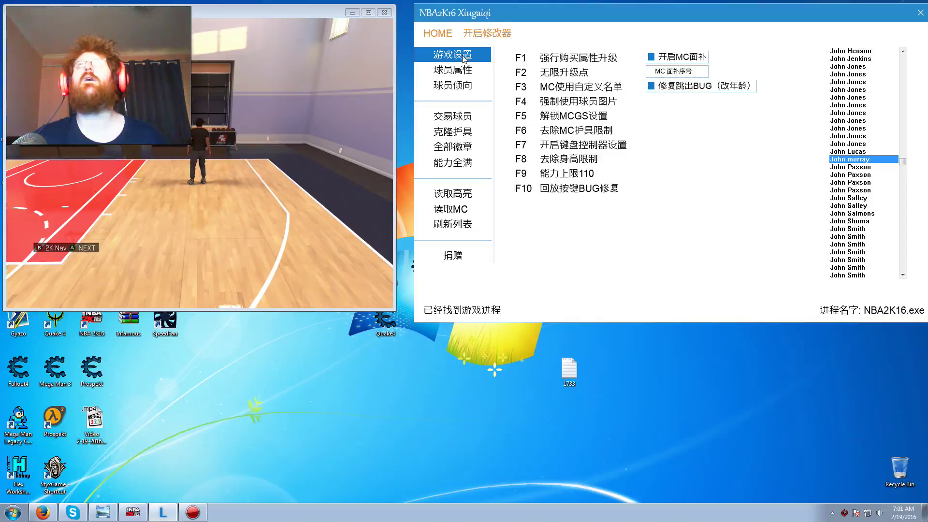
pyautogui.click(687, 71)
pyautogui.write('1')
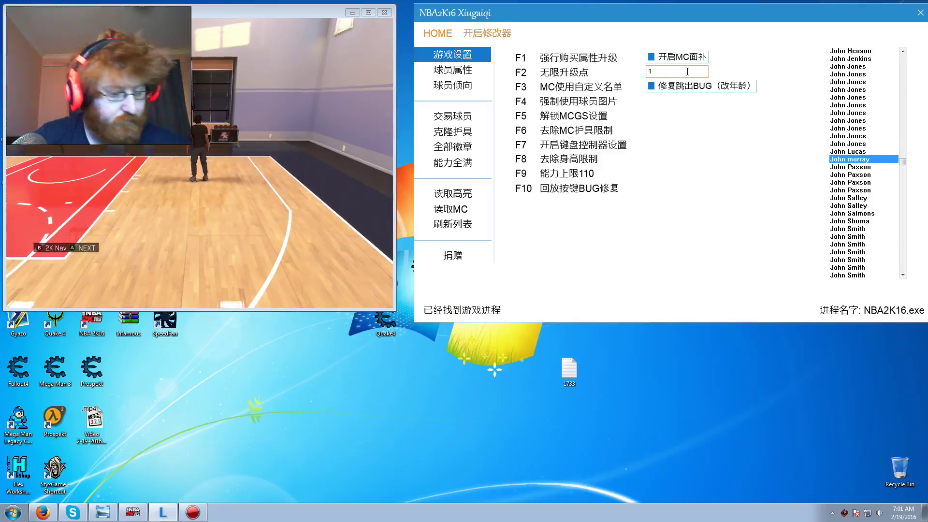
pyautogui.write('7')
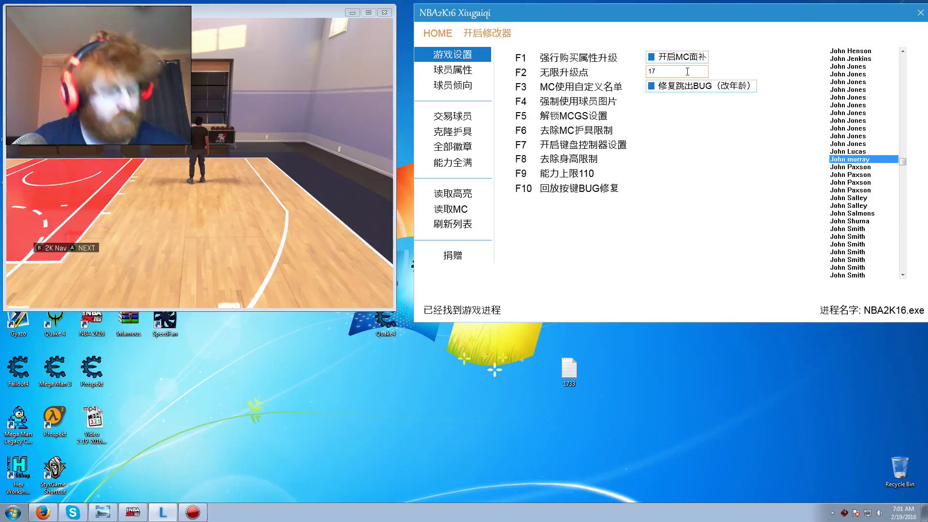
pyautogui.write('33')
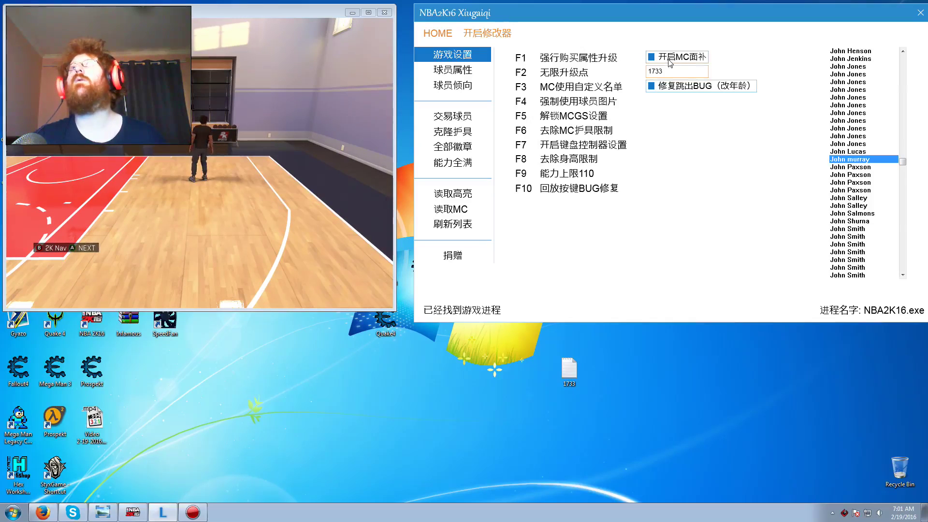
pyautogui.click(672, 58)
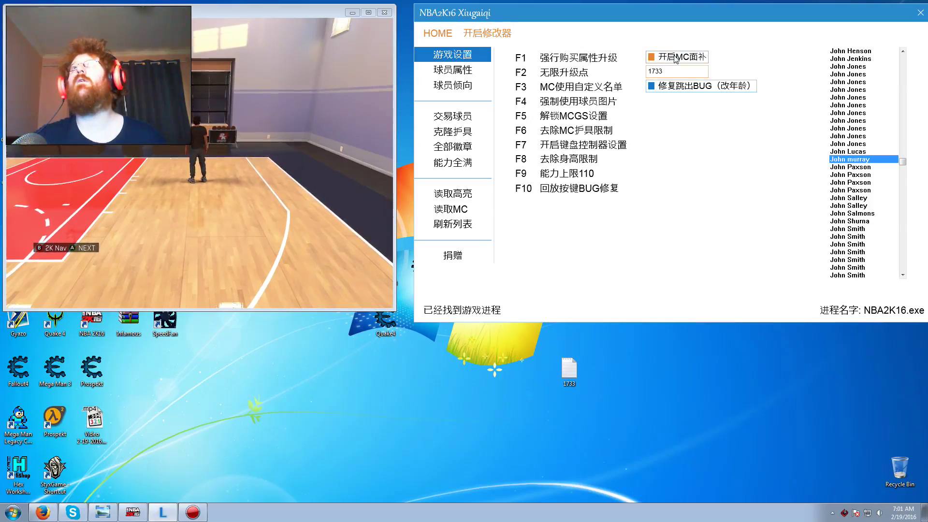
# Switch back to NBA 2K16, bring up the MyCareer menu and enter one of its entries.
pyautogui.click(279, 217)
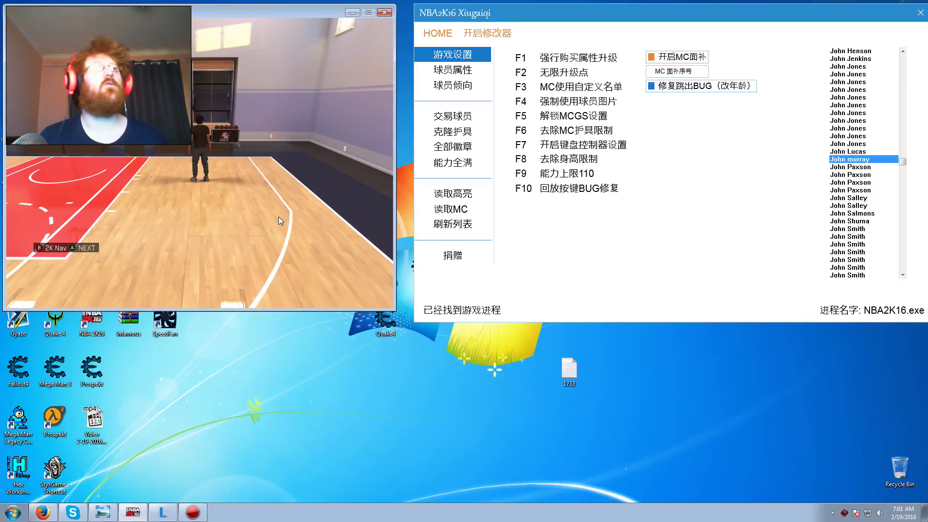
pyautogui.press('Escape')
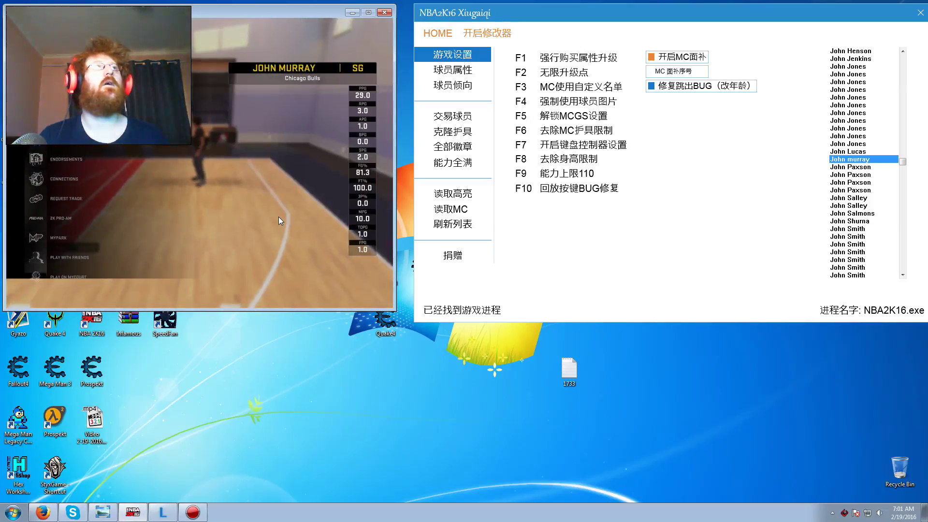
pyautogui.press('Return')
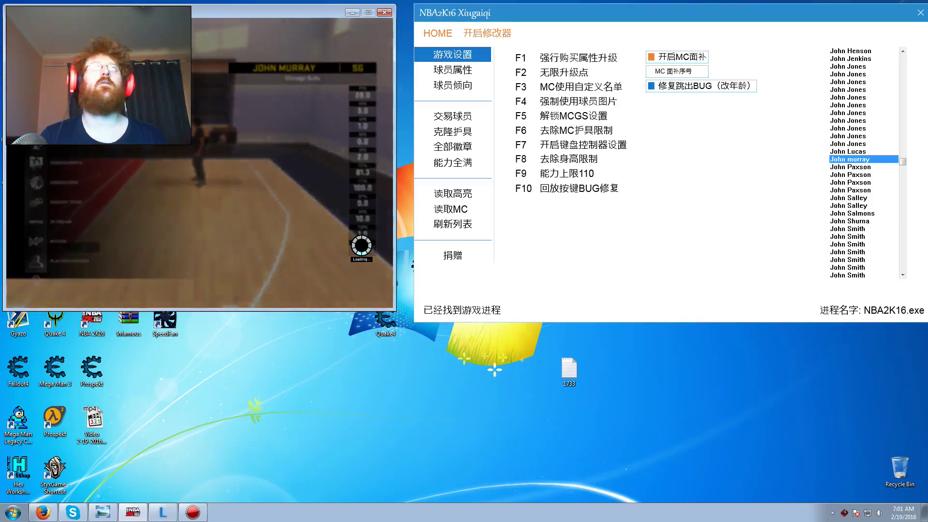